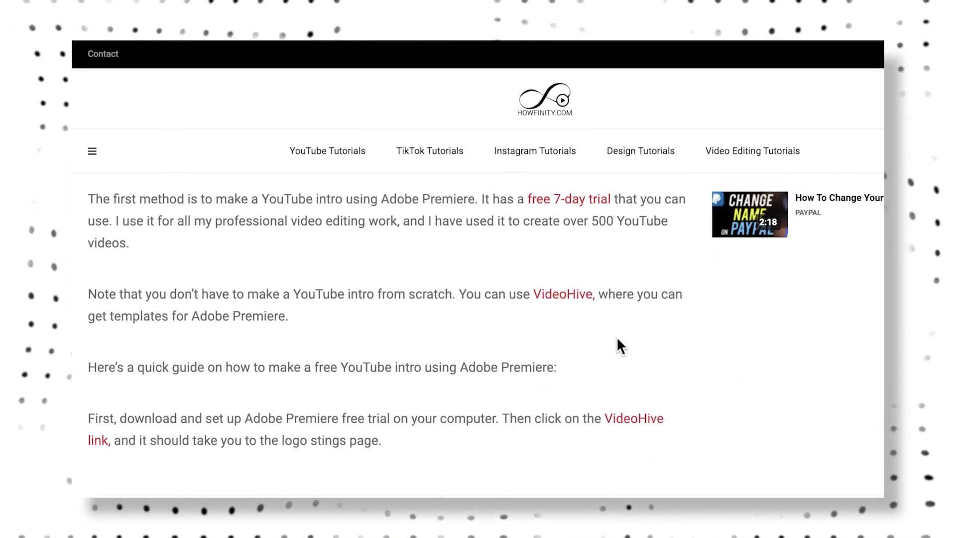
scroll(617, 344, "down", 3)
scroll(618, 344, "down", 2)
scroll(617, 340, "down", 3)
scroll(617, 340, "down", 2)
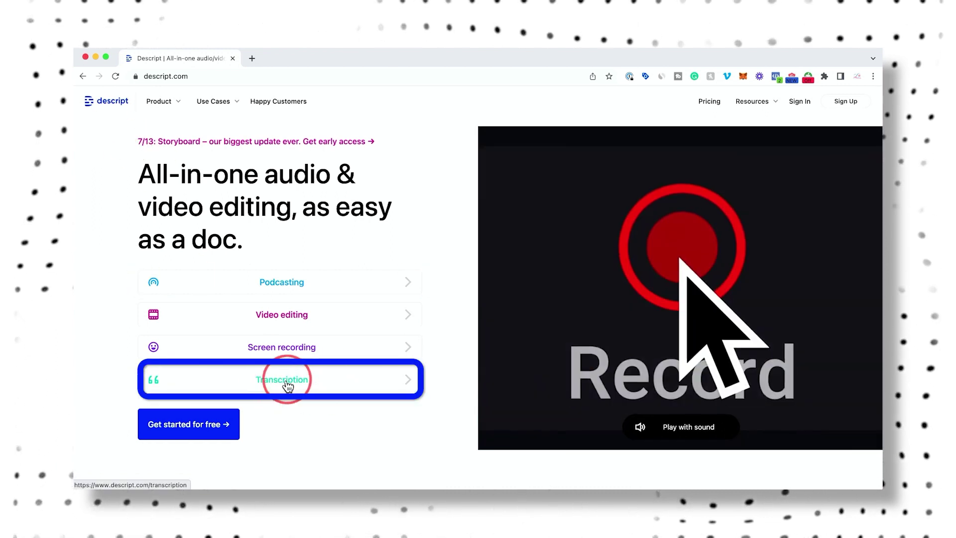
Step: Go to Descript's Transcription feature page and continue to the project dashboard
left_click(285, 387)
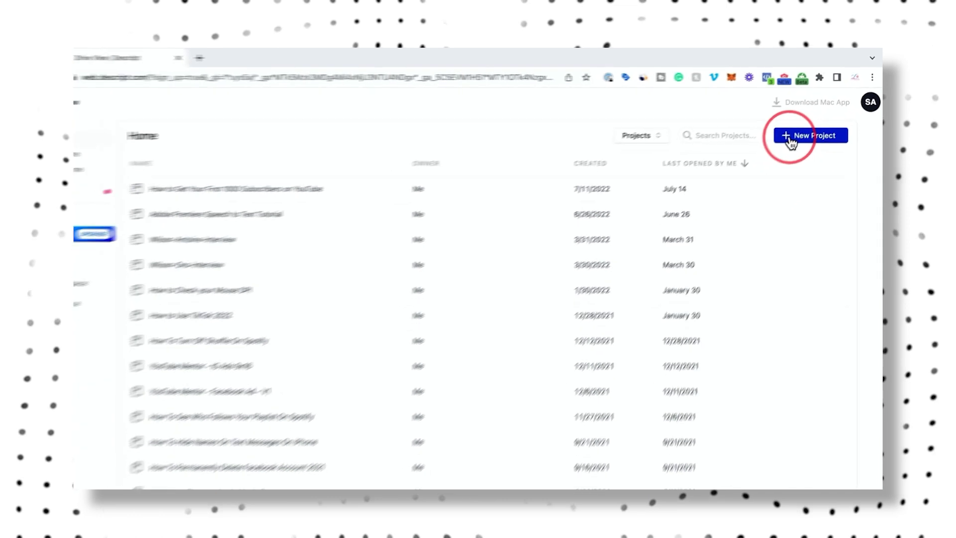
Step: Create a new empty Descript project named 'test' in the web app
left_click(790, 142)
type("test")
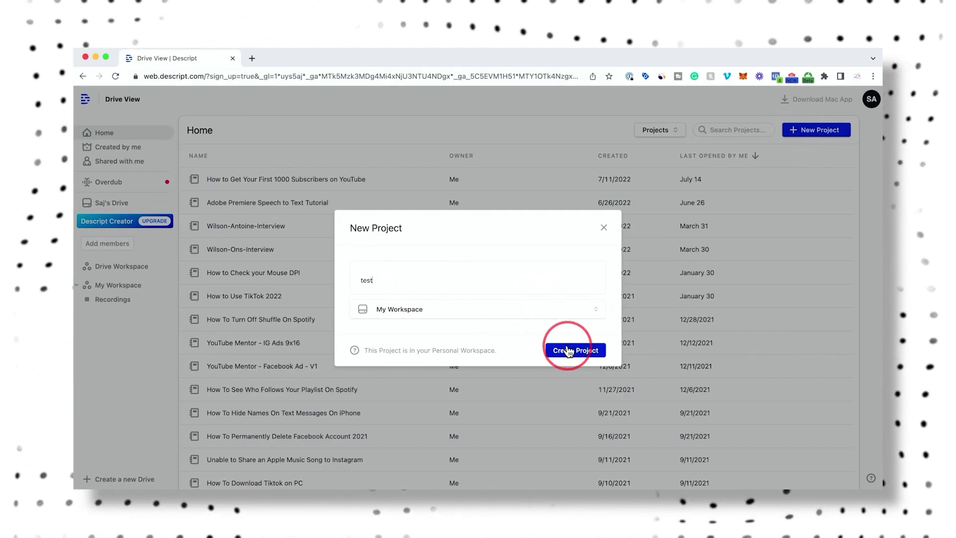
left_click(569, 352)
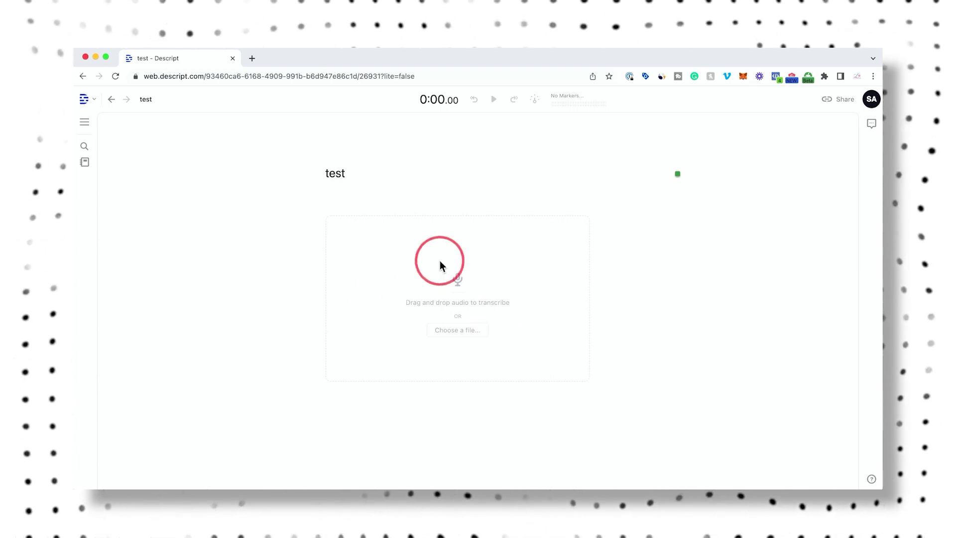
Step: In the Descript desktop app, create a project named 'test' for the video file
key("super+Tab")
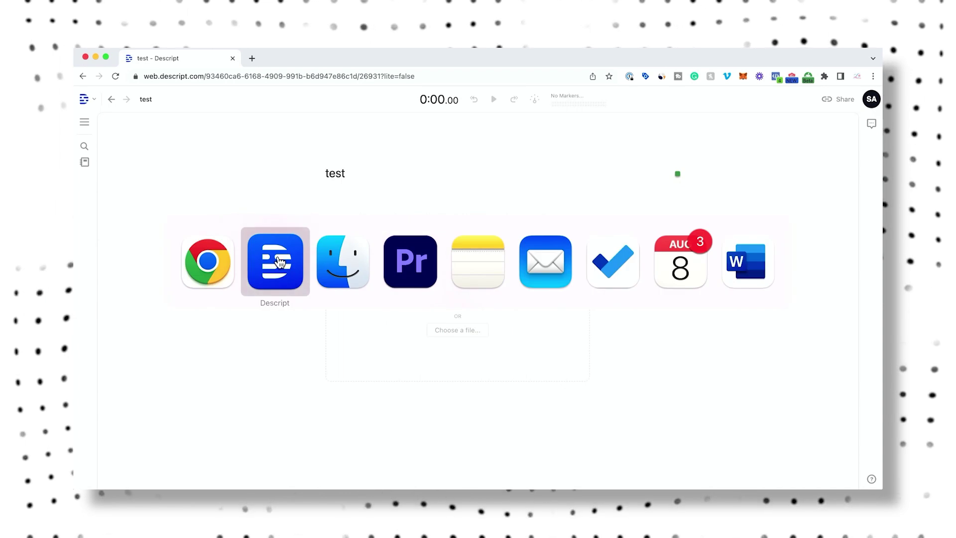
left_click(769, 90)
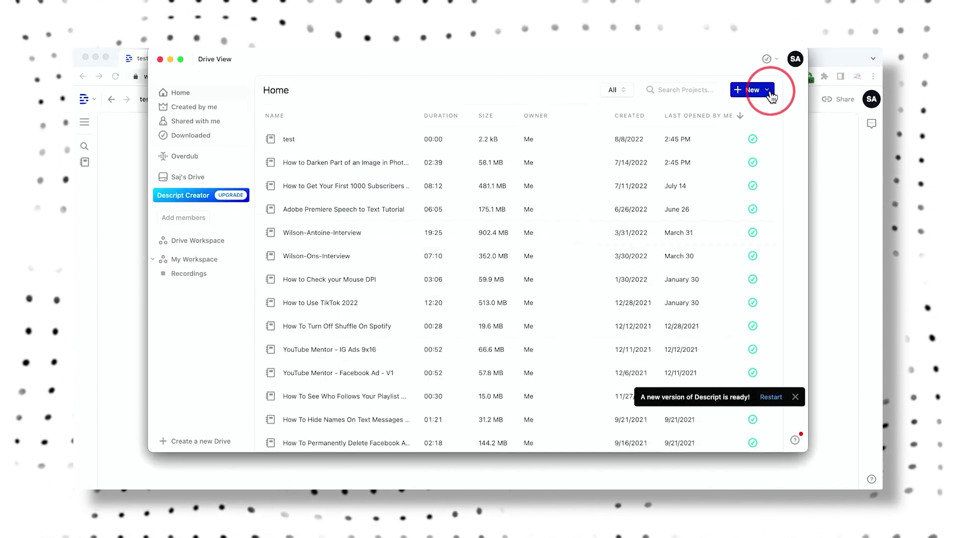
left_click(742, 112)
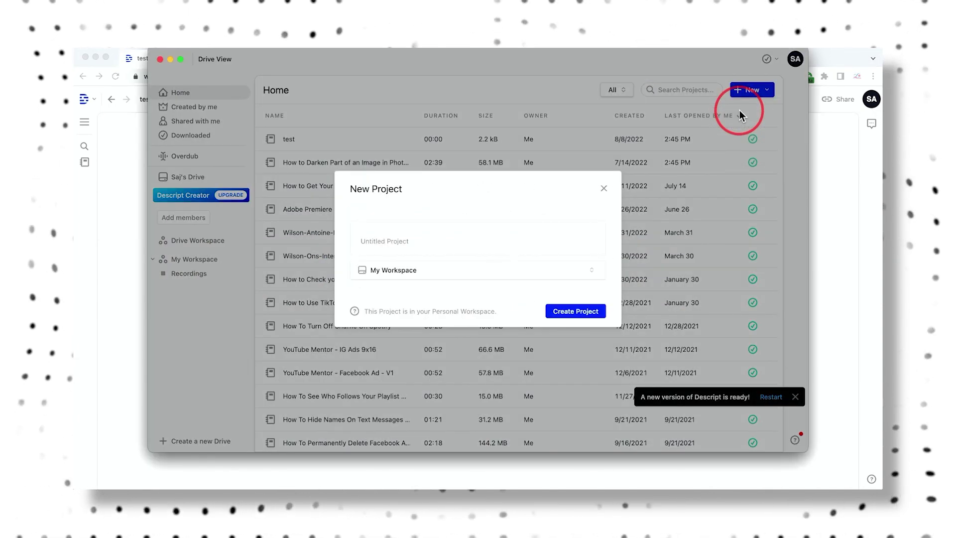
type("test")
left_click(565, 317)
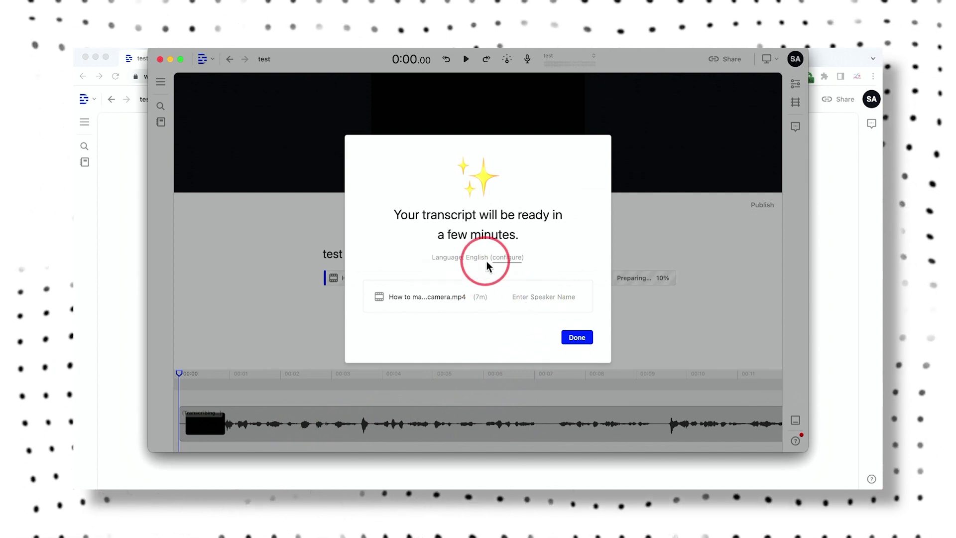
Step: Dismiss the transcription notice and wait for the video transcript to finish
left_click(576, 337)
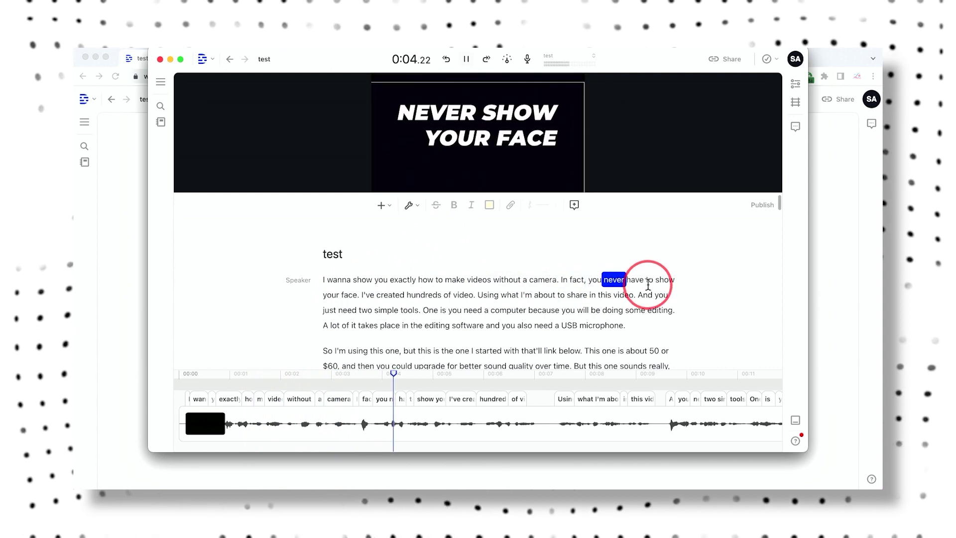
Step: Pause playback and correct the transcript word 'hundreds' to 'hundred'
key("space")
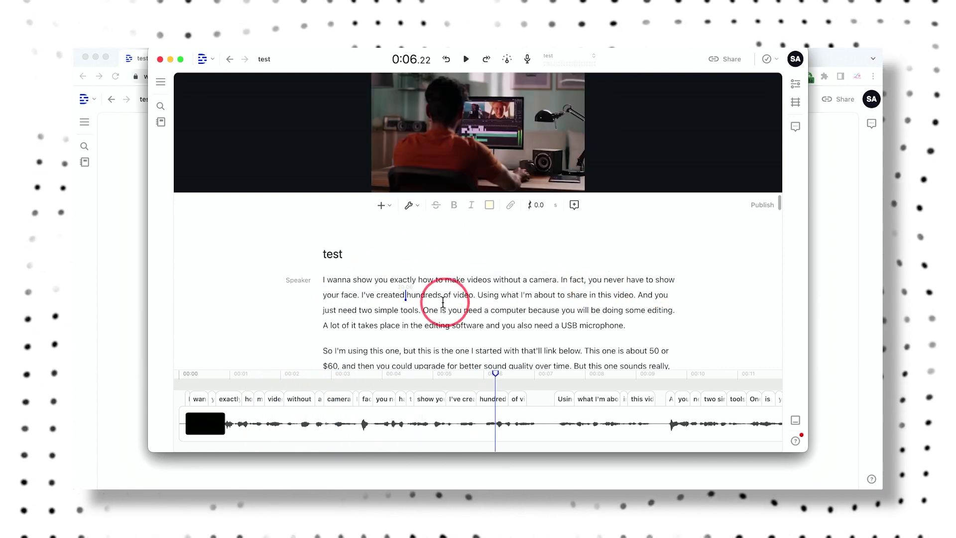
left_click(428, 294)
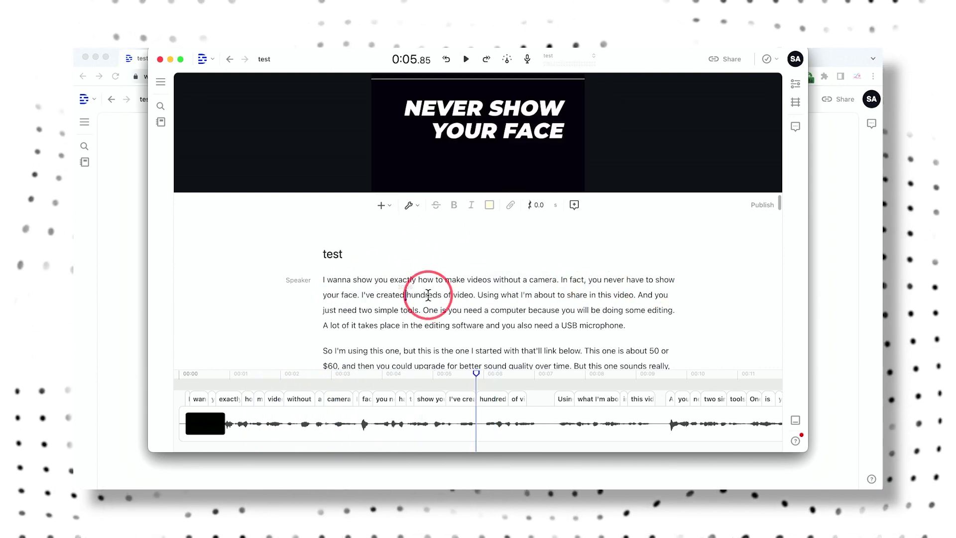
double_click(421, 295)
type("hundred")
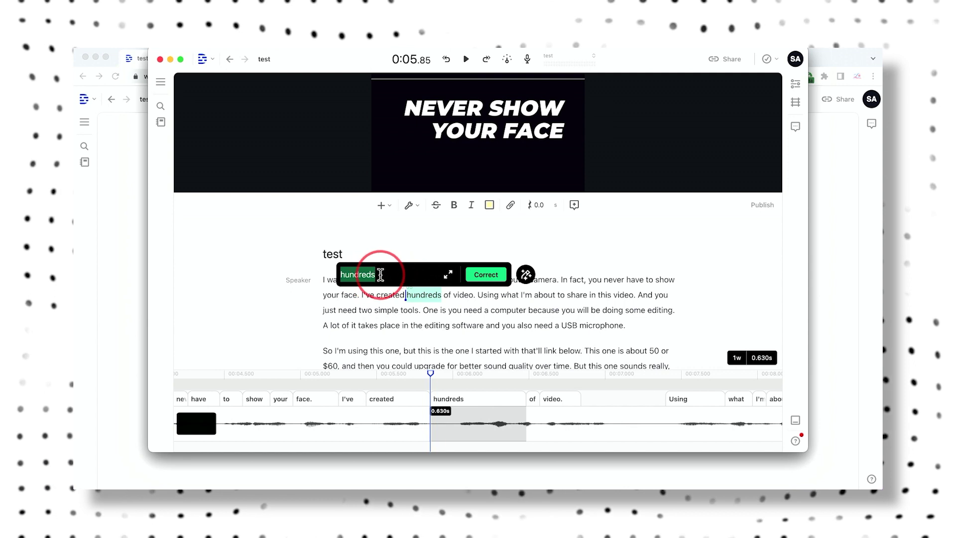
left_click(483, 275)
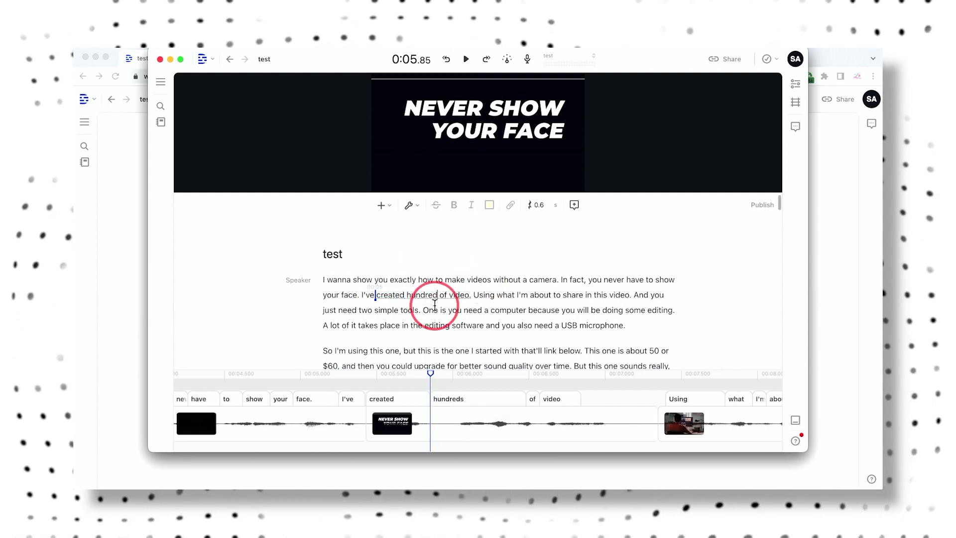
scroll(435, 305, "down", 5)
scroll(435, 305, "down", 5)
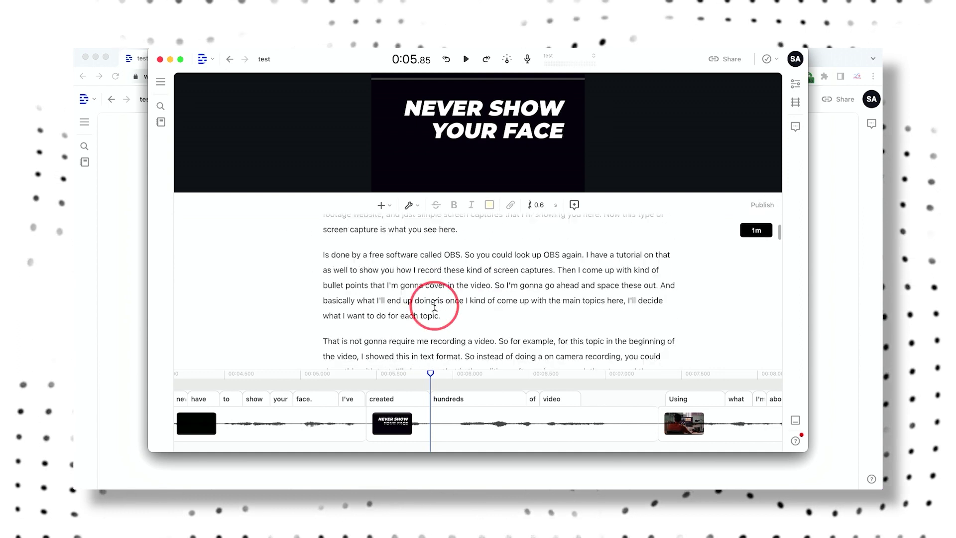
scroll(435, 304, "down", 5)
scroll(435, 305, "down", 5)
scroll(435, 305, "down", 5)
scroll(435, 305, "down", 5)
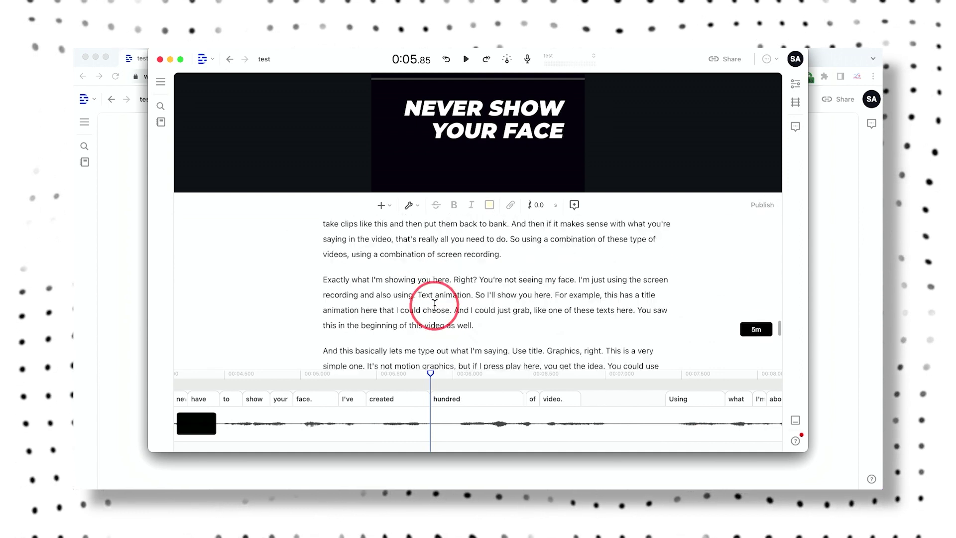
scroll(434, 306, "down", 5)
scroll(434, 304, "down", 5)
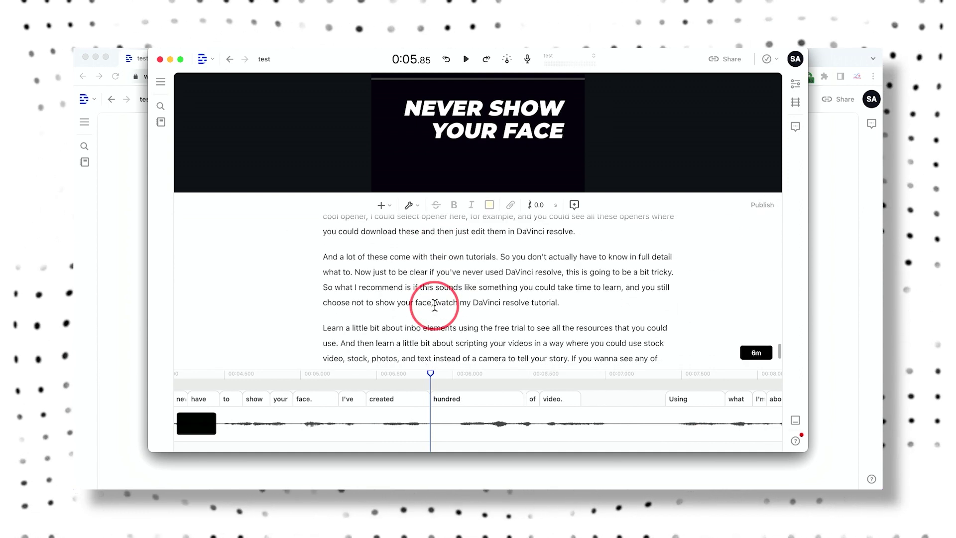
scroll(435, 305, "up", 10)
scroll(435, 305, "up", 10)
scroll(435, 305, "up", 10)
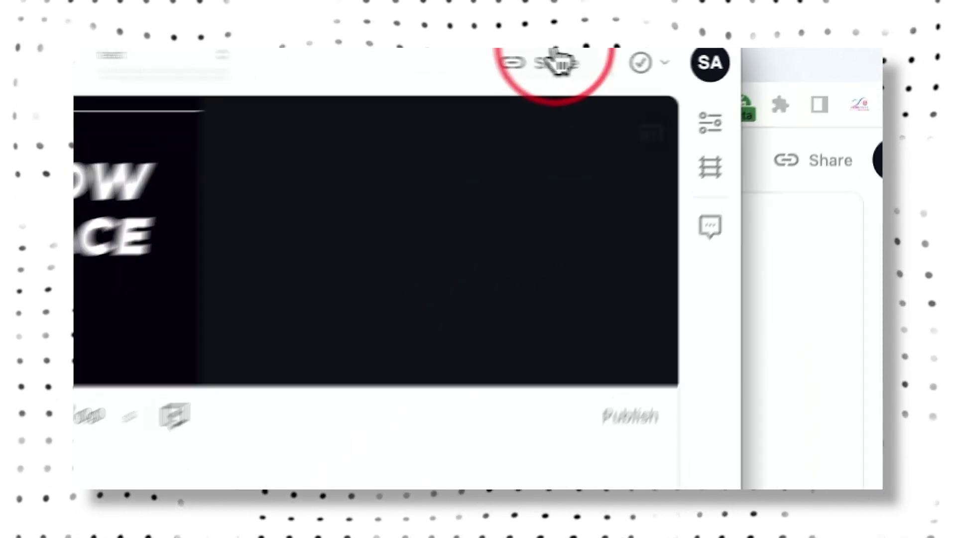
left_click(555, 63)
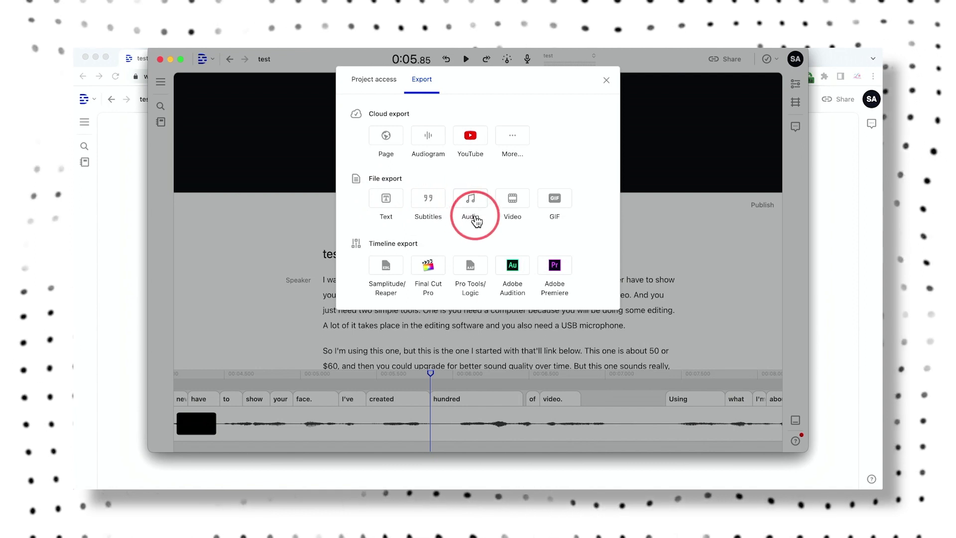
key("Escape")
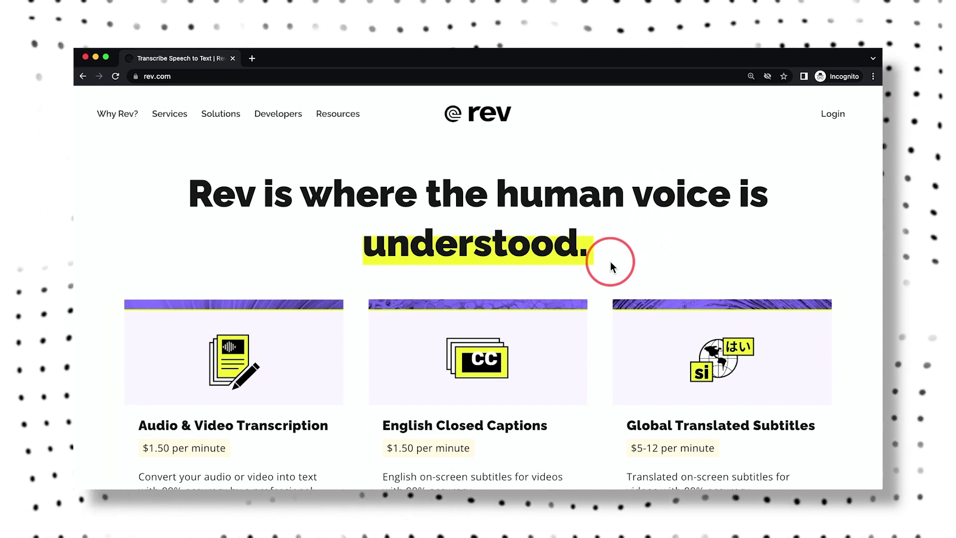
scroll(611, 262, "down", 1)
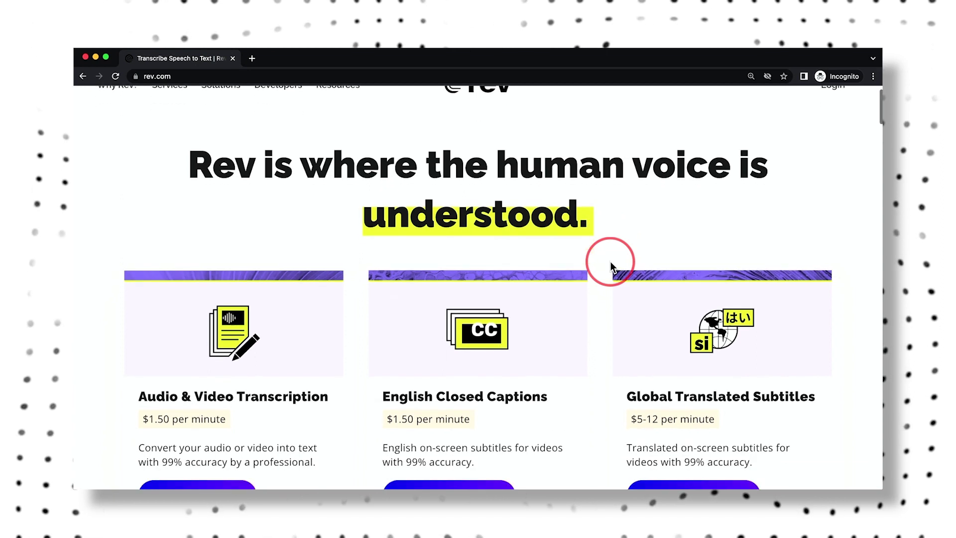
scroll(609, 200, "up", 1)
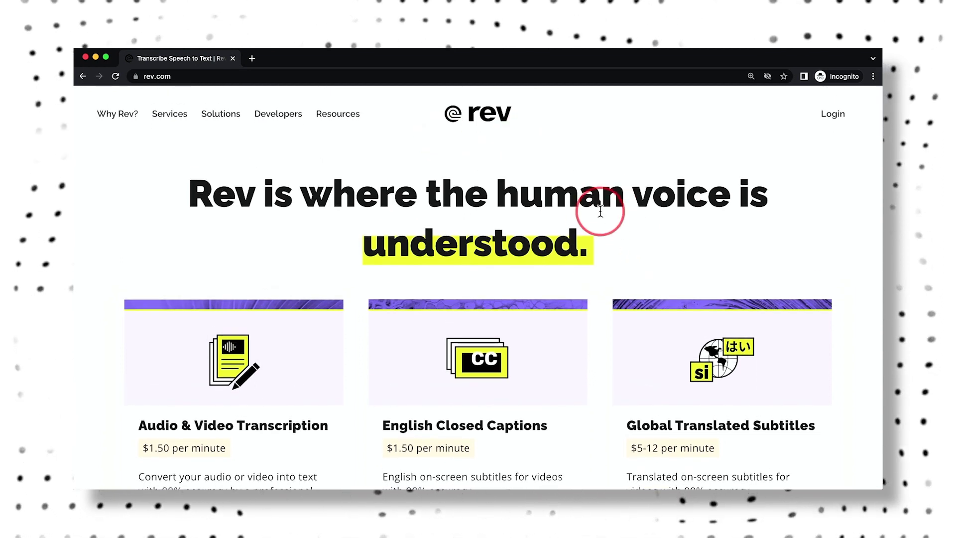
scroll(600, 212, "down", 3)
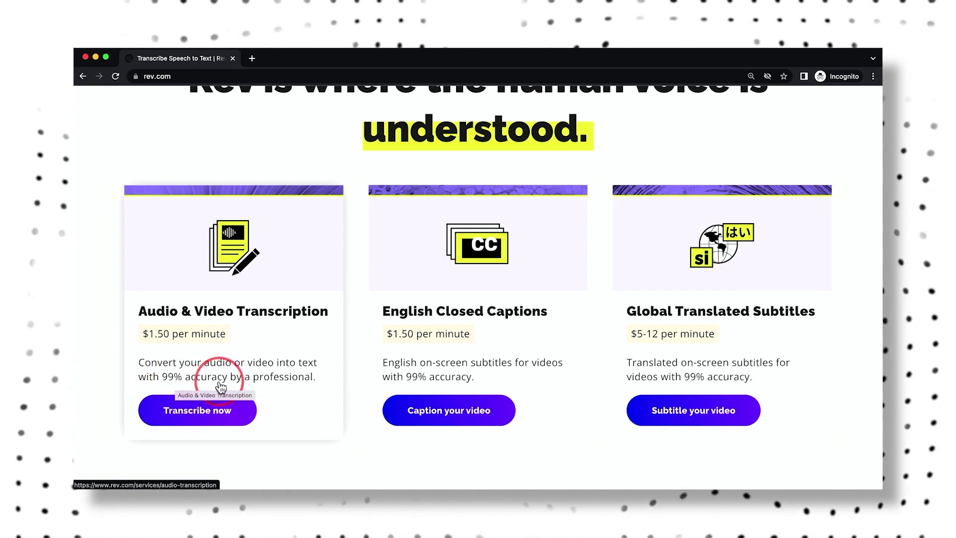
scroll(363, 383, "up", 3)
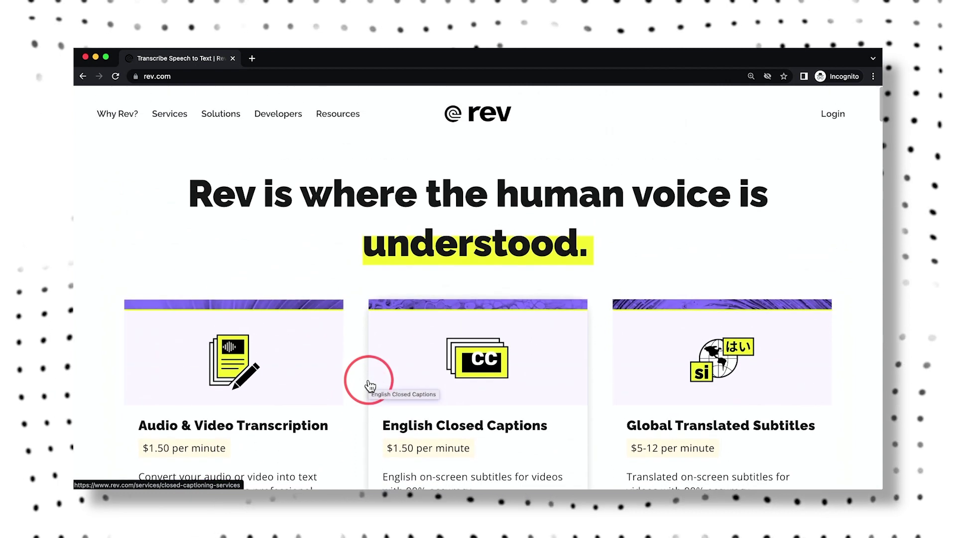
scroll(368, 385, "down", 3)
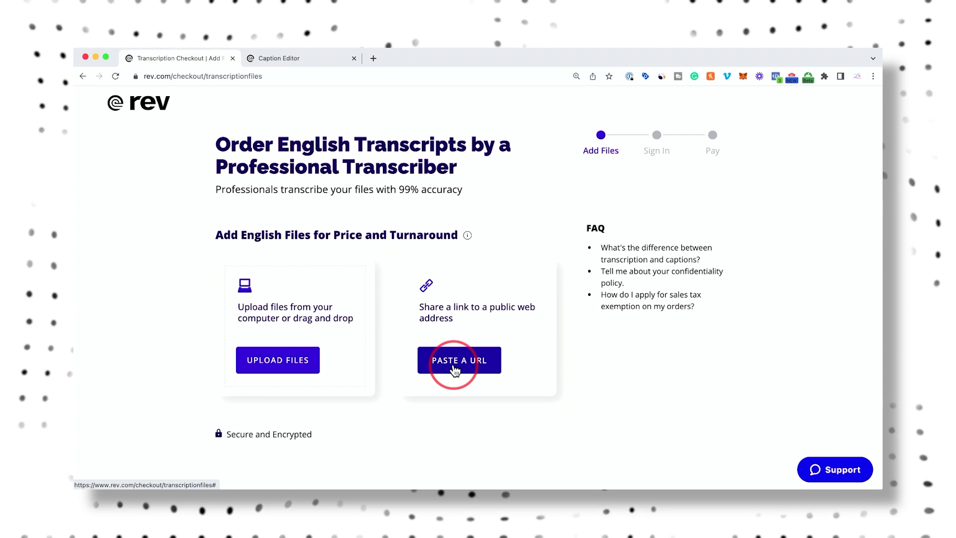
Step: Switch to Rev's Caption Editor for 'How to Add Captions on YouTube Videos'
left_click(284, 57)
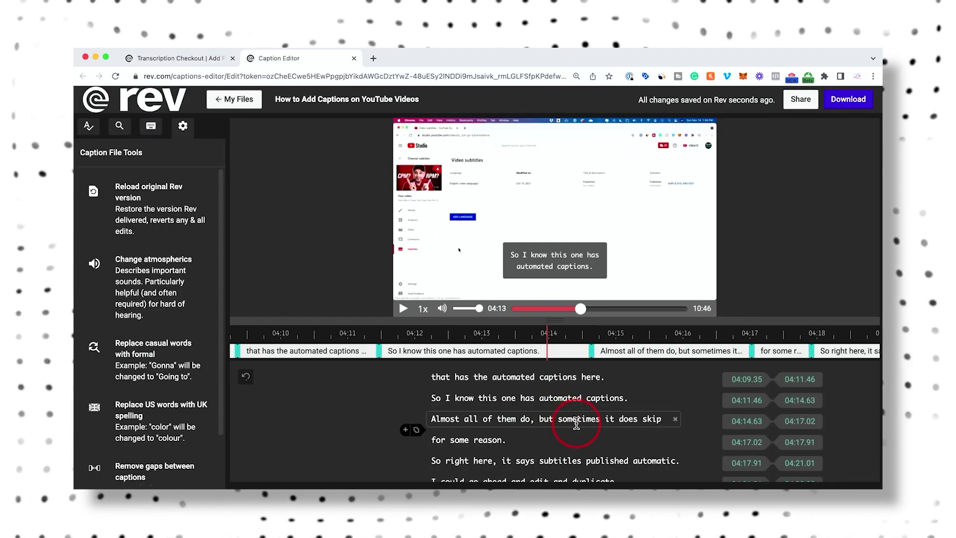
scroll(576, 423, "up", 1)
scroll(576, 424, "up", 4)
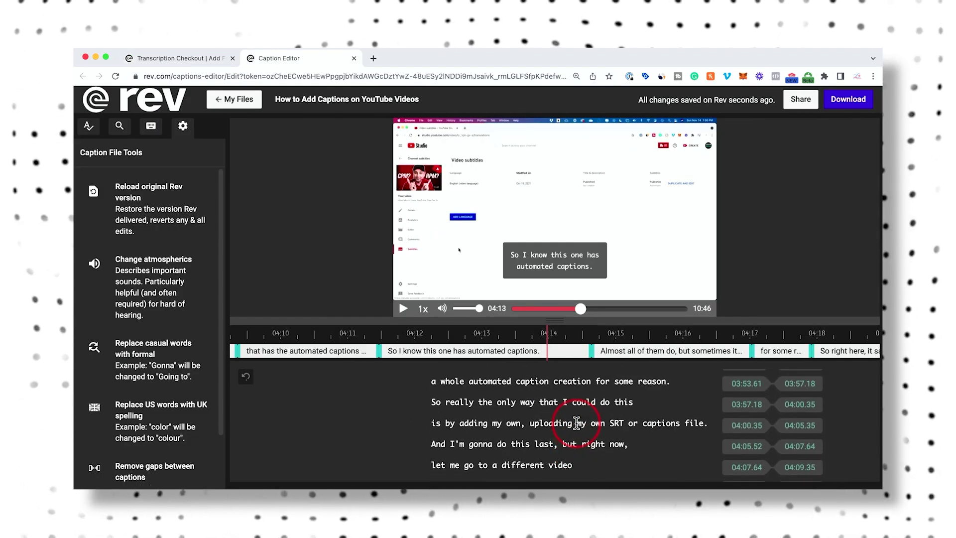
Step: Jump the video to the 'So really the only way…' caption, then open download options
left_click(535, 404)
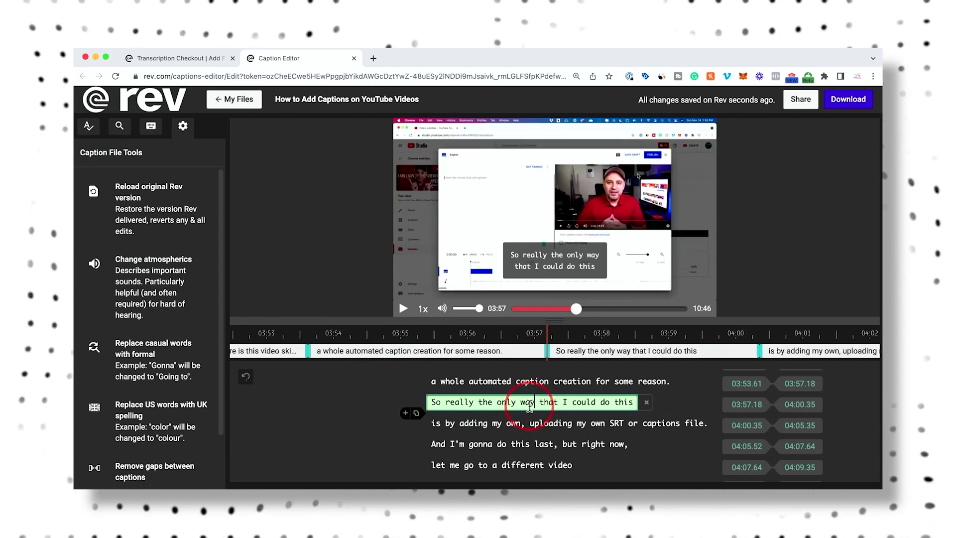
left_click(575, 312)
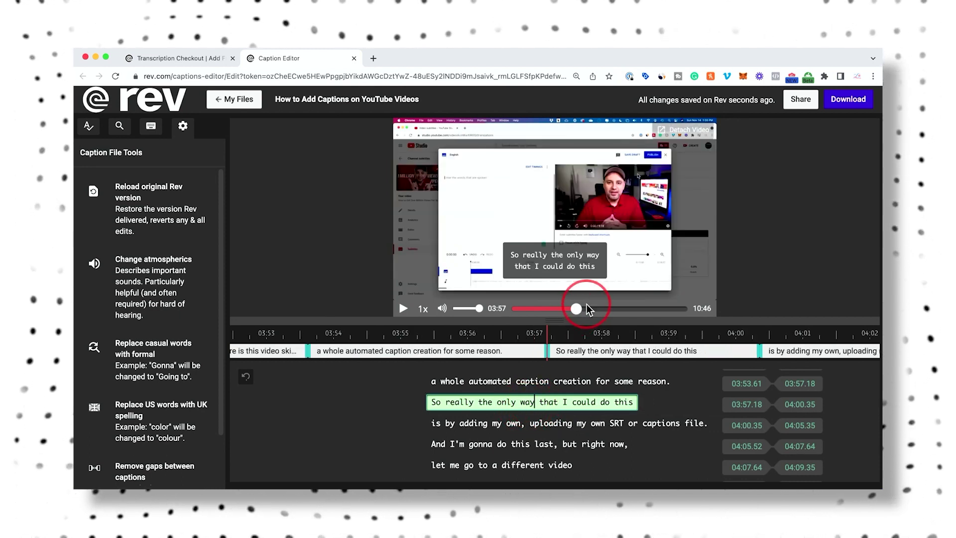
left_click(541, 409)
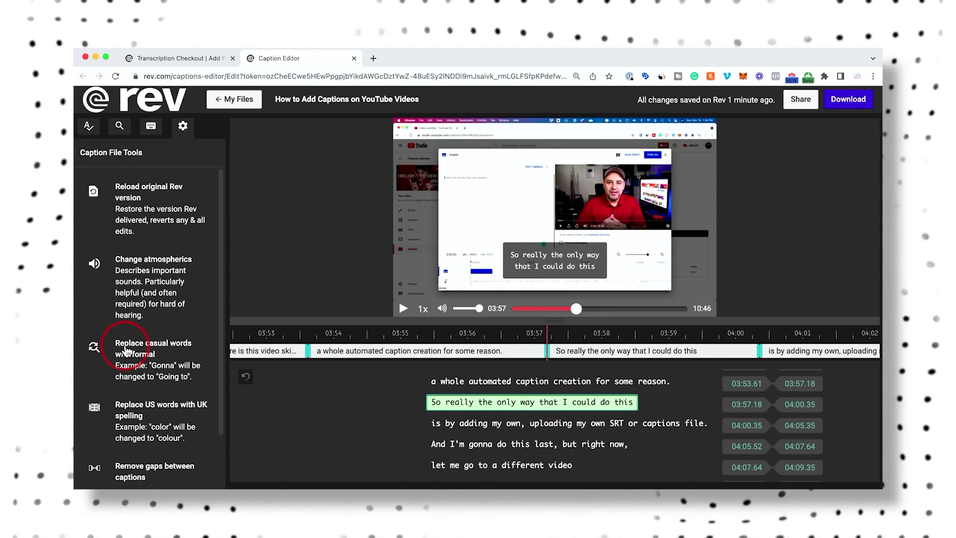
scroll(128, 351, "down", 2)
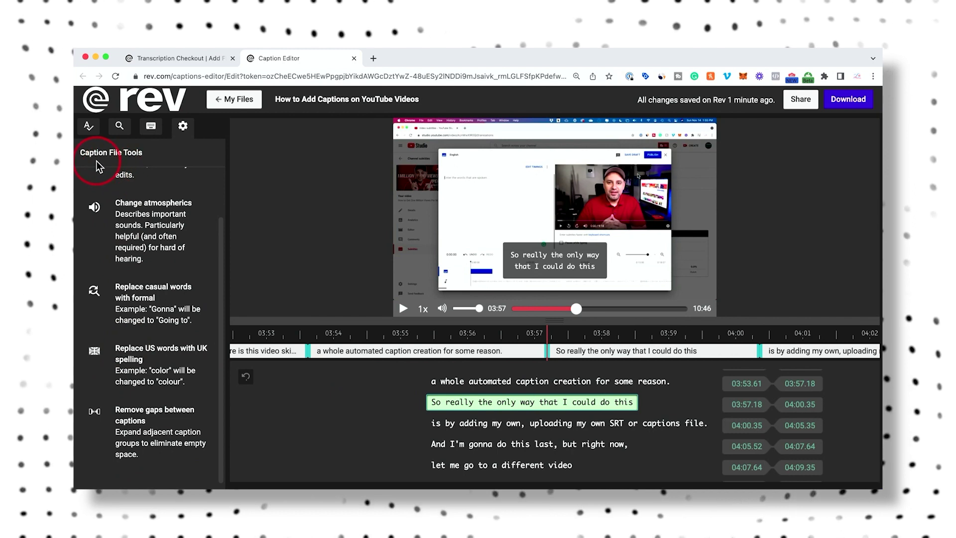
scroll(180, 278, "up", 2)
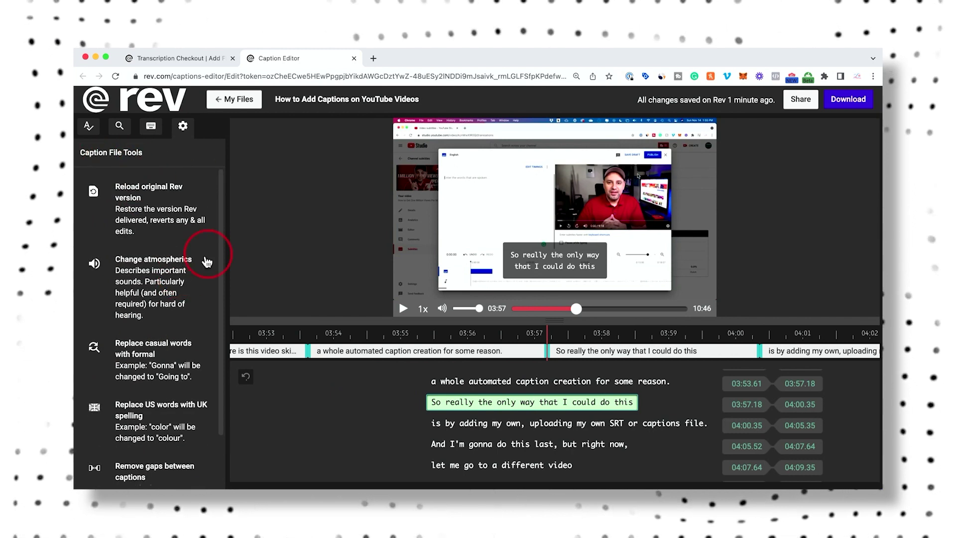
left_click(841, 103)
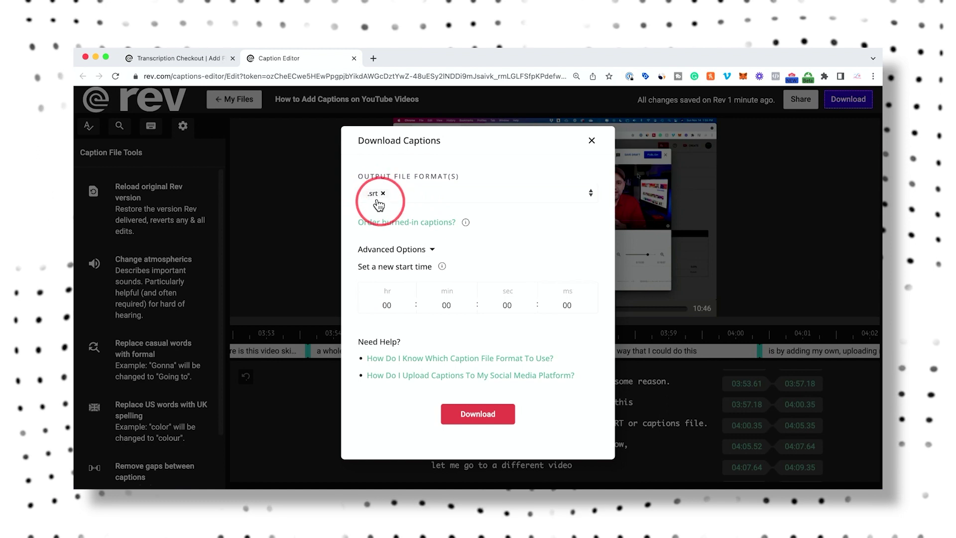
Step: Choose .srt as the only output format and download the captions
left_click(411, 201)
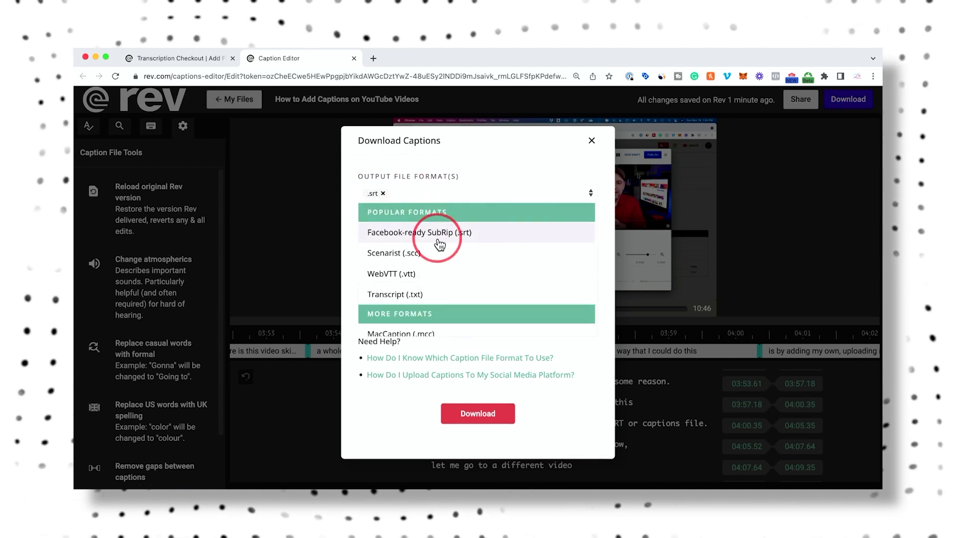
scroll(438, 241, "down", 1)
scroll(448, 263, "down", 2)
scroll(447, 263, "down", 2)
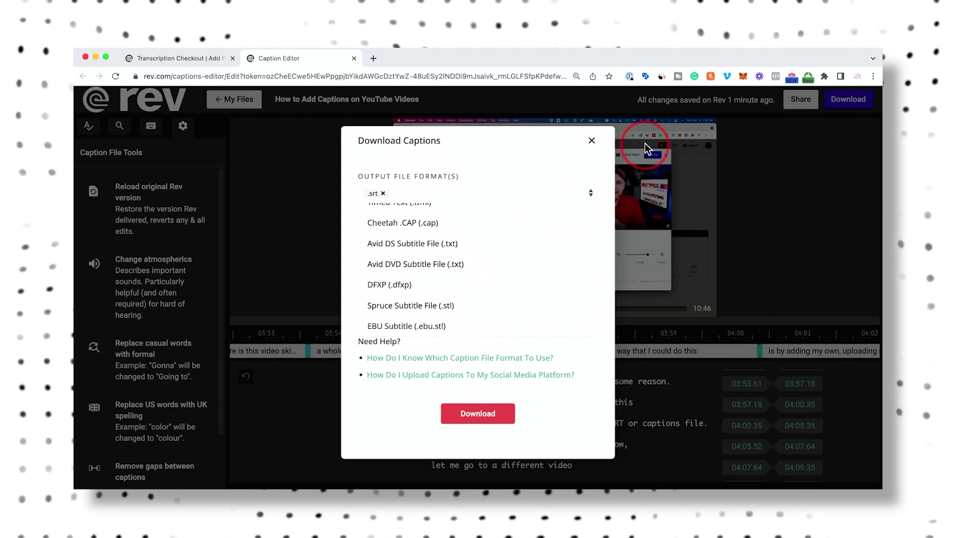
scroll(502, 246, "up", 3)
scroll(559, 235, "up", 2)
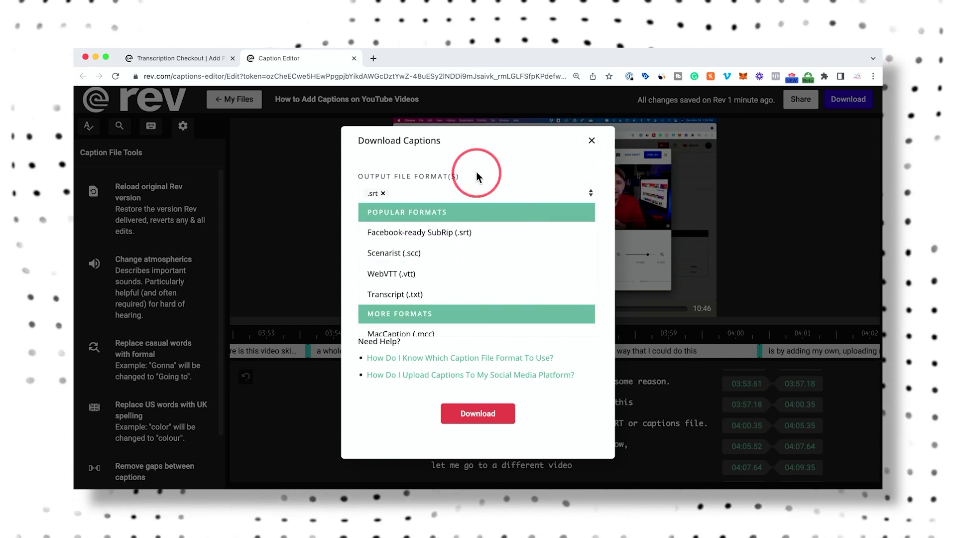
left_click(477, 192)
left_click(473, 419)
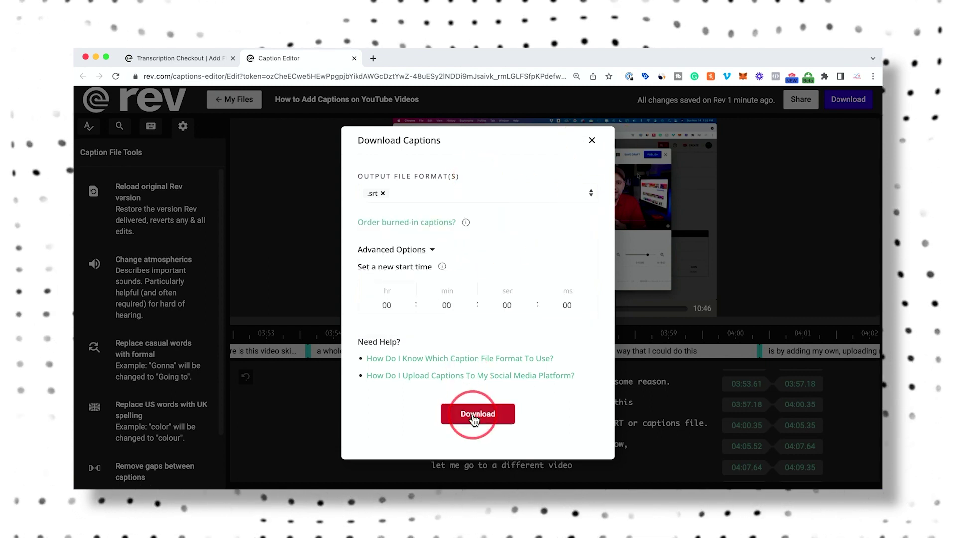